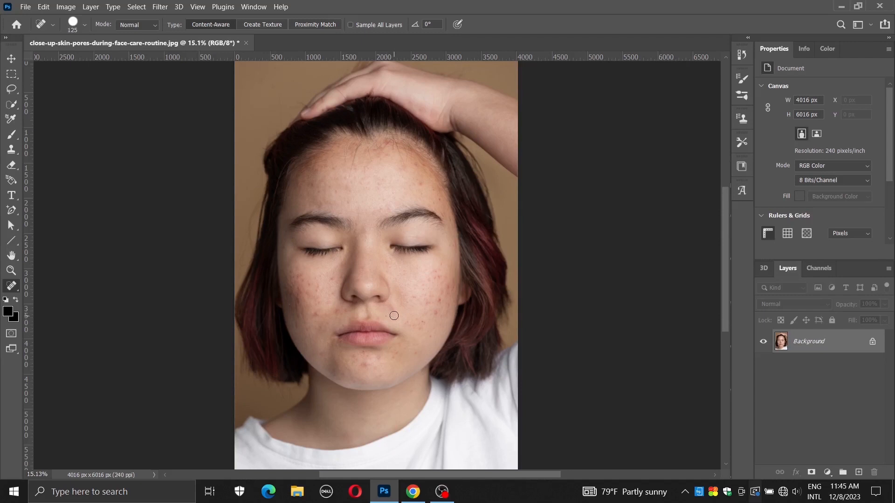
Remove the blemishes on both cheeks, beside the mouth and between the brows with the Spot Healing Brush
click(434, 277)
click(428, 286)
click(337, 313)
click(303, 300)
click(292, 282)
click(311, 312)
click(314, 300)
click(361, 219)
key(v)
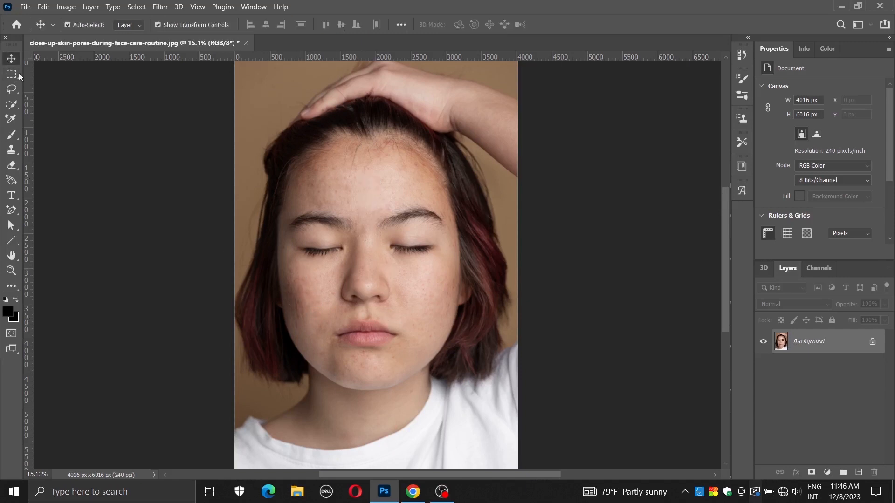
Duplicate the Background layer and set the copy's blend mode to Overlay
drag(811, 342, 858, 472)
click(827, 304)
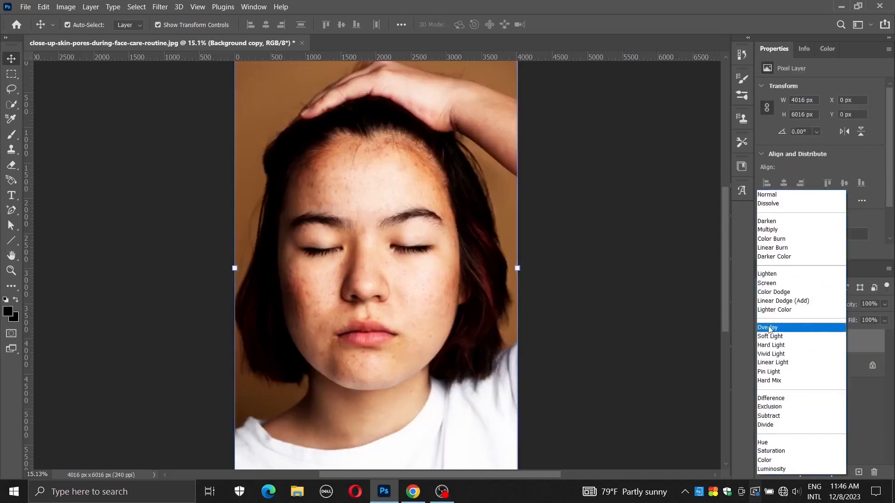
click(768, 328)
Invert the colours of the Background copy layer
click(66, 7)
mouse_move(93, 34)
click(248, 162)
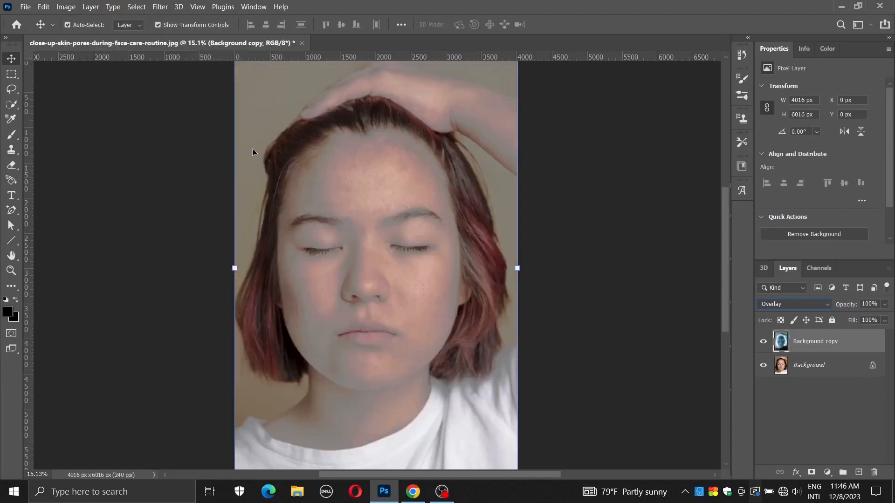
Apply a High Pass filter with a radius of 34.6 pixels to the Background copy layer
click(157, 5)
mouse_move(242, 242)
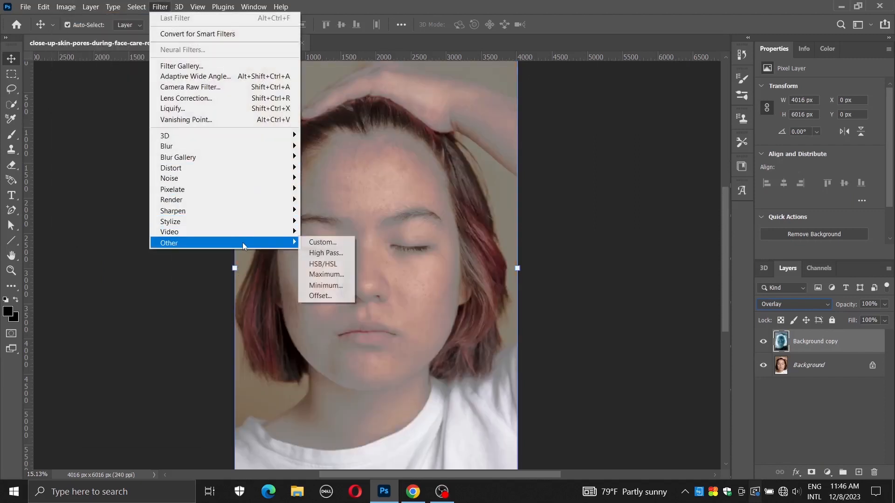
click(311, 253)
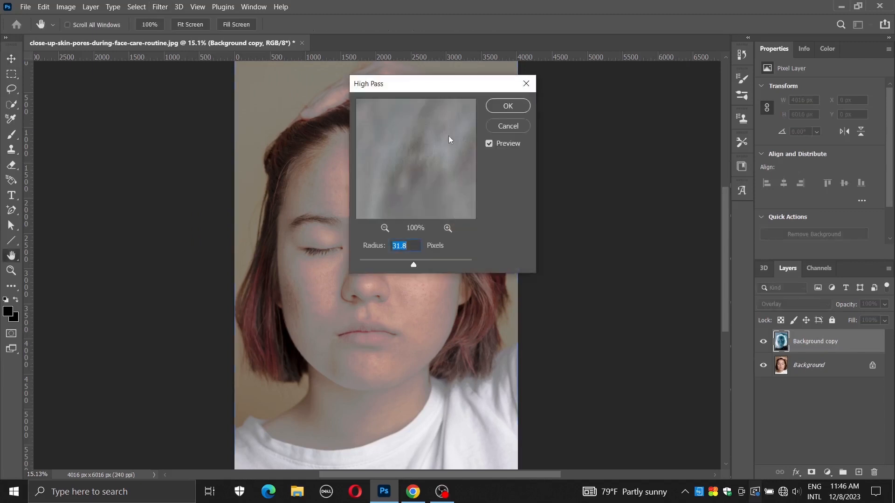
drag(476, 83, 611, 63)
drag(572, 241, 574, 244)
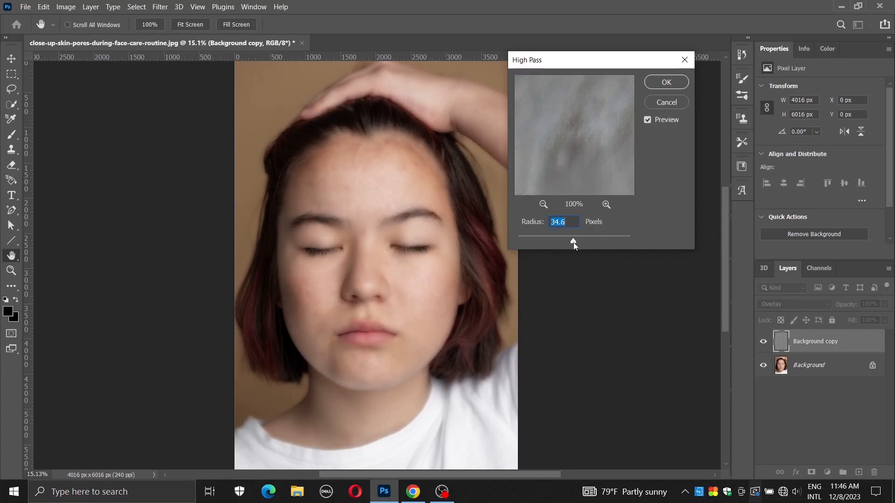
click(667, 82)
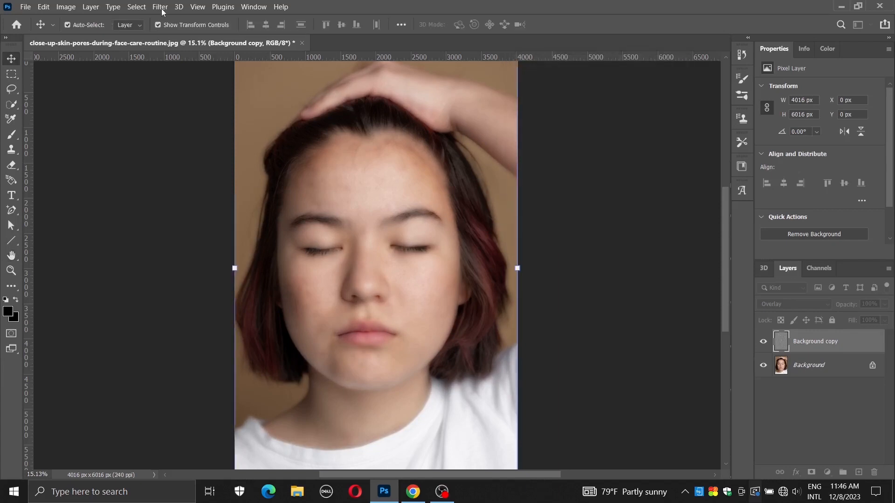
Apply a Gaussian Blur with a radius of 3.0 pixels to the Background copy layer
click(160, 6)
mouse_move(186, 146)
click(328, 194)
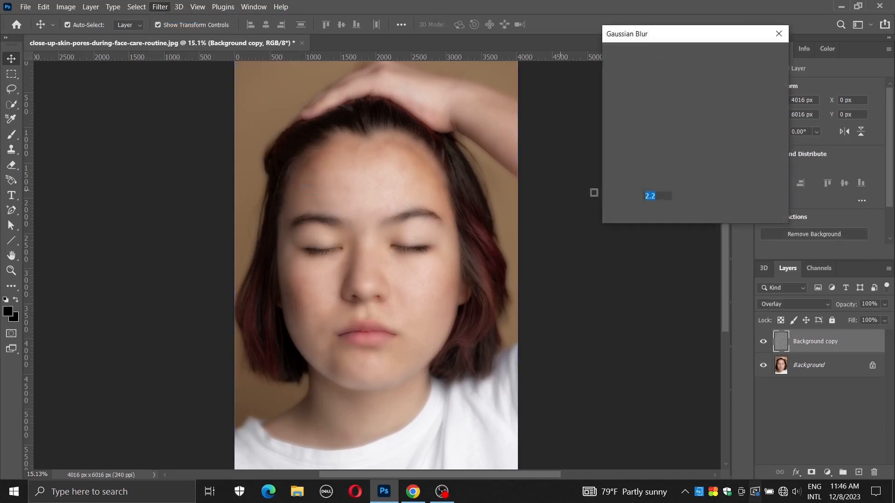
drag(625, 216, 632, 216)
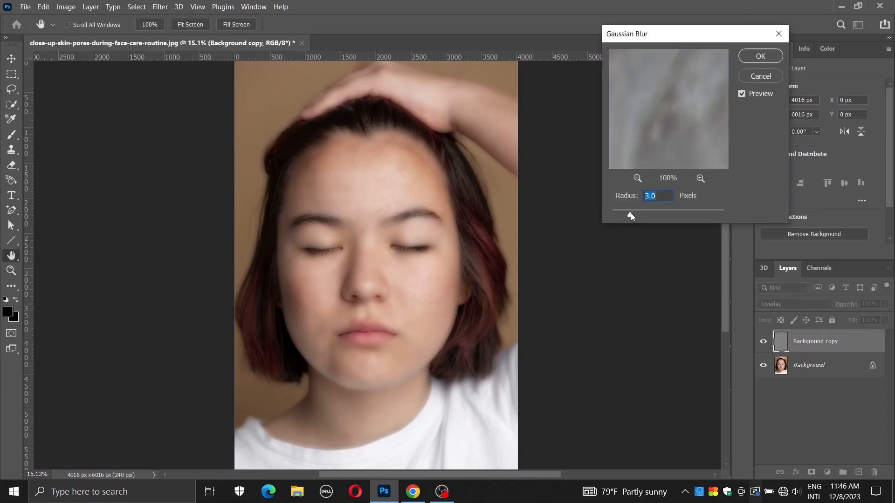
click(760, 56)
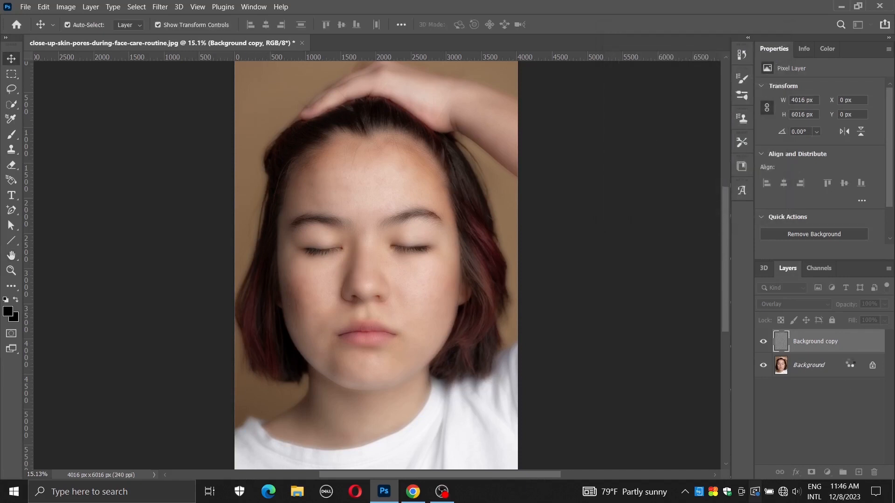
Add a black layer mask to Background copy and paint white over the forehead, nose, cheeks and chin to reveal the smoothing
alt+click(811, 472)
key(x)
key(b)
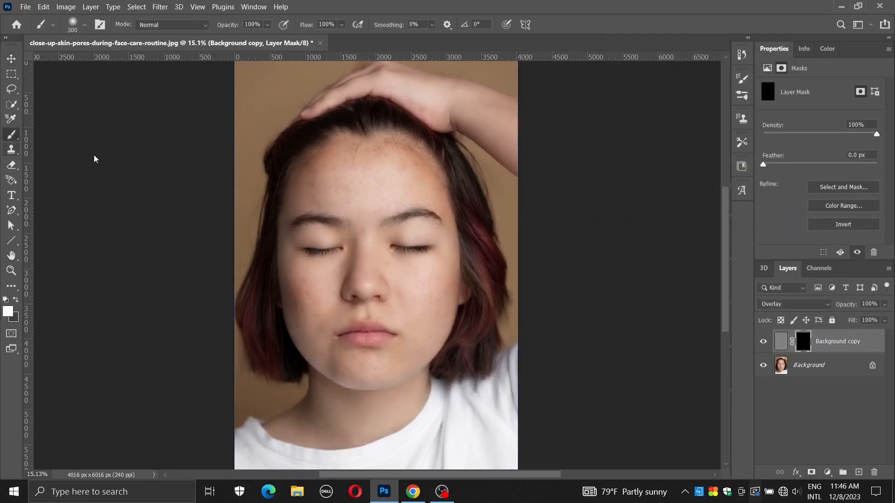
mouse_move(321, 186)
mouse_down()
mouse_move(359, 191)
mouse_move(320, 199)
mouse_up()
mouse_move(336, 162)
mouse_down()
mouse_move(364, 189)
mouse_move(389, 183)
mouse_move(399, 161)
mouse_move(380, 155)
mouse_move(357, 165)
mouse_move(396, 154)
mouse_move(435, 182)
mouse_move(437, 191)
mouse_move(386, 193)
mouse_move(380, 202)
mouse_move(412, 183)
mouse_move(369, 217)
mouse_move(364, 272)
mouse_up()
mouse_move(364, 232)
mouse_down()
mouse_move(343, 207)
mouse_move(403, 201)
mouse_move(386, 208)
mouse_move(380, 260)
mouse_move(415, 276)
mouse_move(386, 290)
mouse_move(372, 257)
mouse_up()
mouse_move(426, 292)
mouse_down()
mouse_move(415, 273)
mouse_move(450, 261)
mouse_move(444, 319)
mouse_move(428, 338)
mouse_move(414, 320)
mouse_move(436, 302)
mouse_move(434, 278)
mouse_move(419, 300)
mouse_move(427, 292)
mouse_move(393, 311)
mouse_move(325, 319)
mouse_move(332, 281)
mouse_move(349, 264)
mouse_move(311, 291)
mouse_move(303, 278)
mouse_move(318, 275)
mouse_move(287, 270)
mouse_move(294, 305)
mouse_up()
mouse_move(388, 356)
mouse_down()
mouse_move(416, 340)
mouse_move(404, 361)
mouse_move(371, 372)
mouse_move(334, 356)
mouse_up()
drag(323, 321, 334, 356)
scroll(339, 319, down, 2)
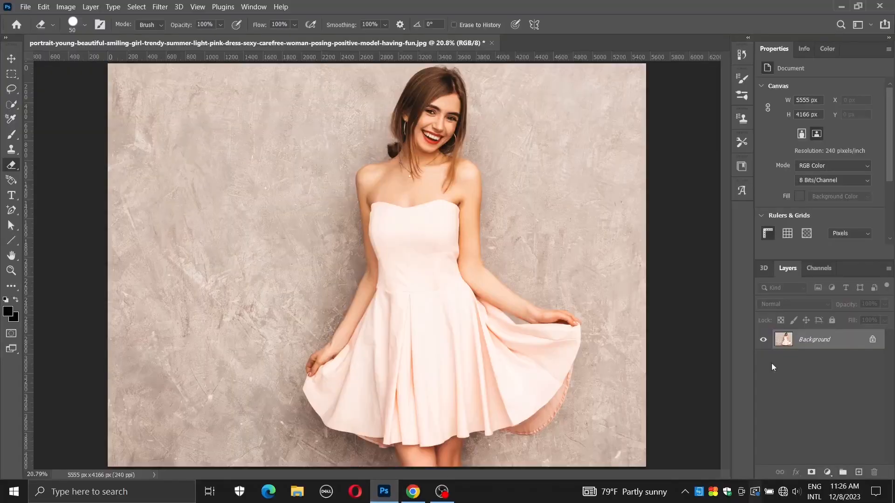
Duplicate the Background layer of the woman's photo and select the whole pink dress on the copy with Quick Selection
drag(810, 341, 859, 472)
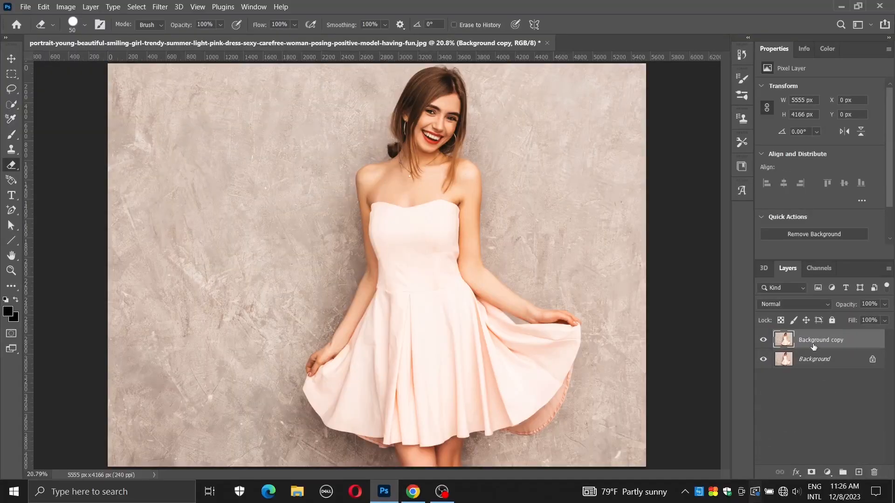
click(14, 104)
click(449, 360)
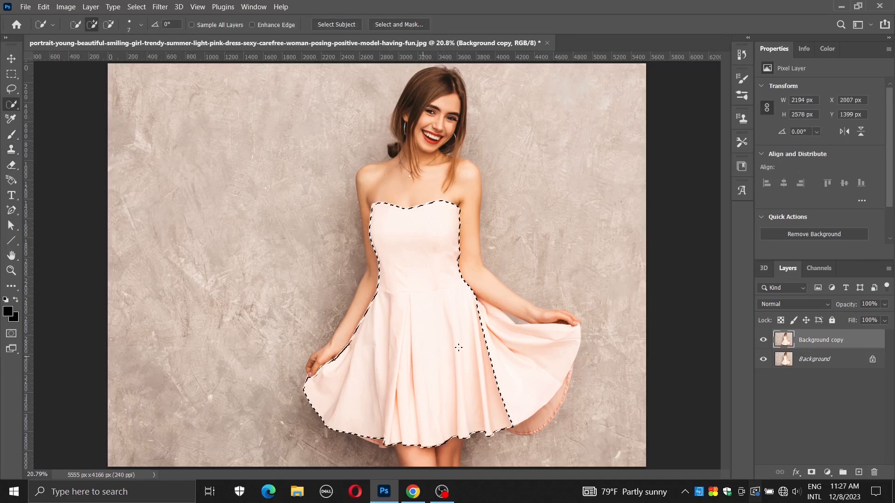
drag(525, 364, 532, 425)
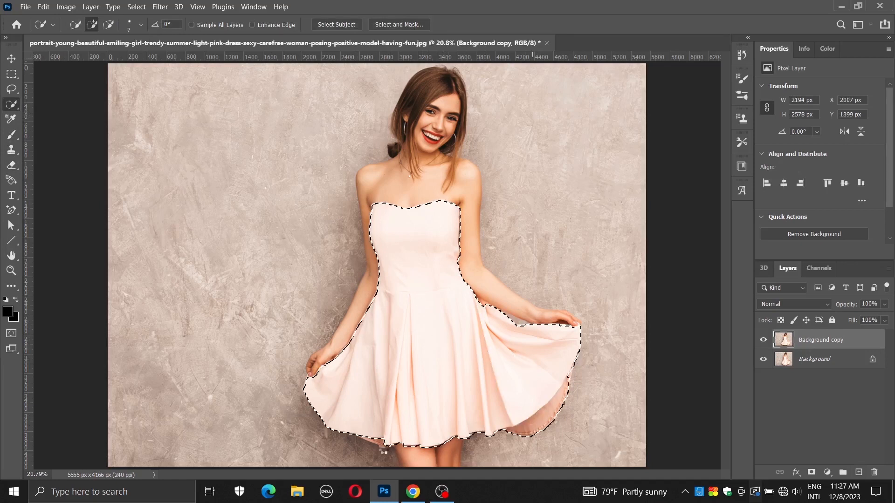
Refine the dress selection along the lower hem to include the inner lining beside the legs
scroll(383, 442, up, 3)
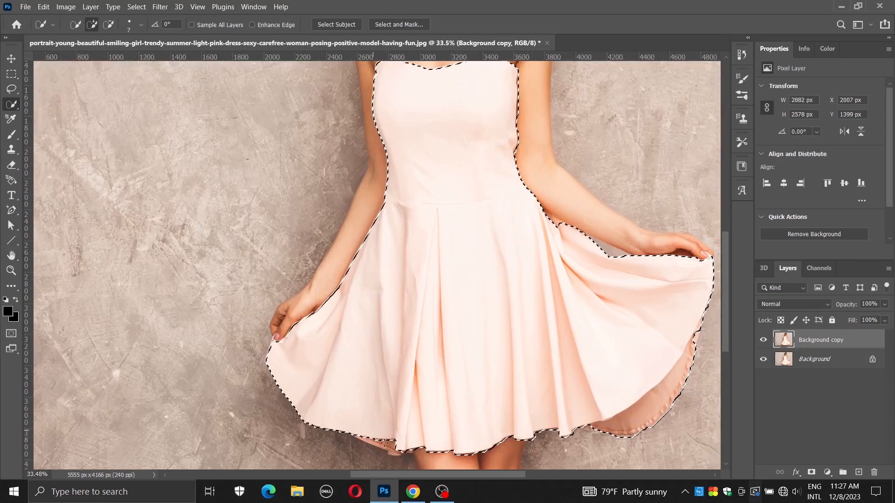
click(393, 447)
scroll(393, 447, up, 3)
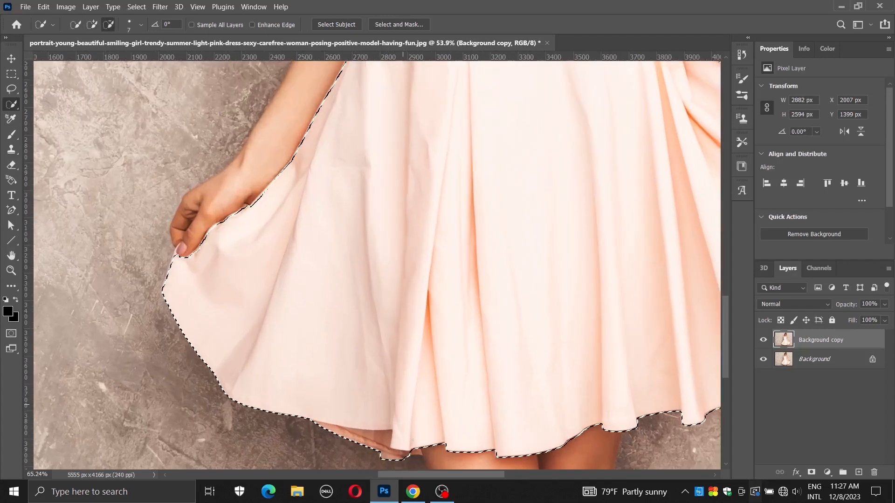
click(412, 451)
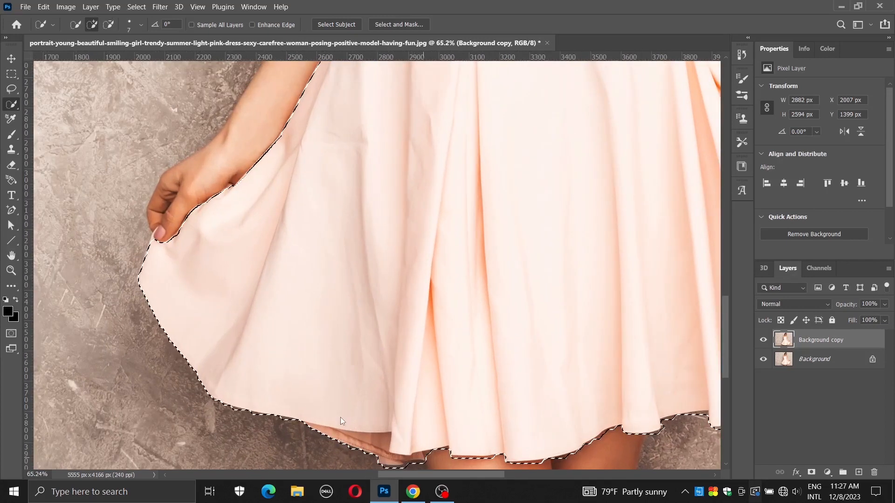
Extend the dress selection onto the fabric sliver beside the thumbnail and trim its edge along the finger holding the lower hem
scroll(142, 241, up, 5)
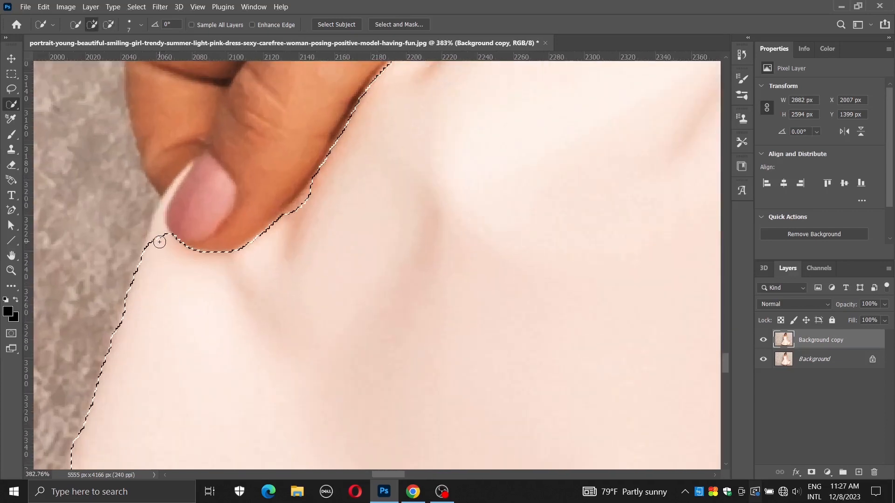
mouse_move(160, 242)
mouse_down()
mouse_move(182, 170)
mouse_move(161, 195)
mouse_move(171, 160)
mouse_move(156, 188)
mouse_up()
alt+click(167, 175)
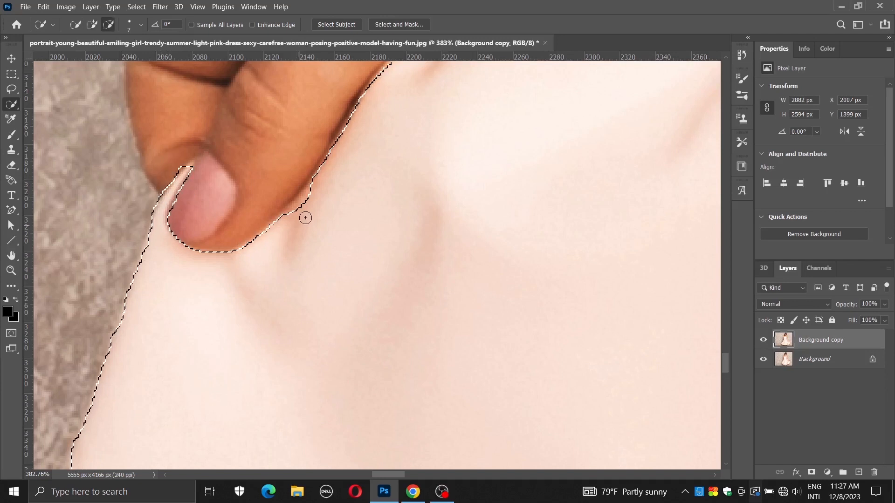
drag(295, 213, 313, 187)
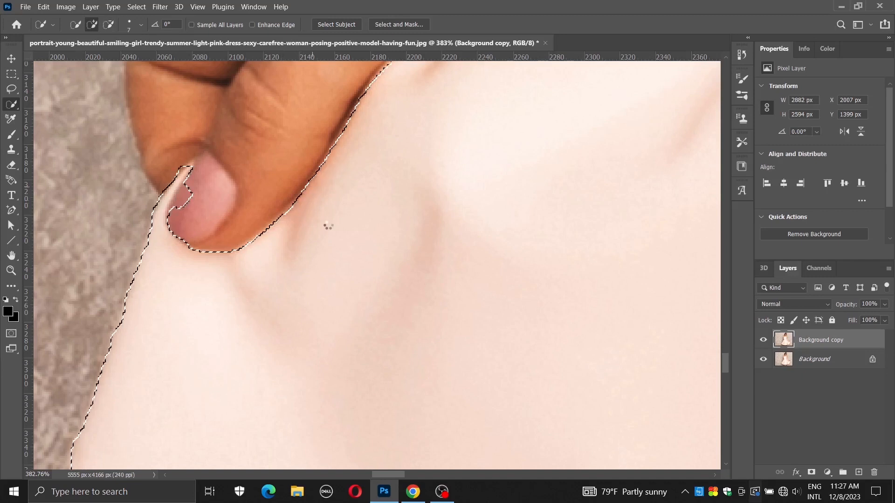
Correct the dress selection's edge at the waist, where the skirt meets the forearm
scroll(337, 206, down, 8)
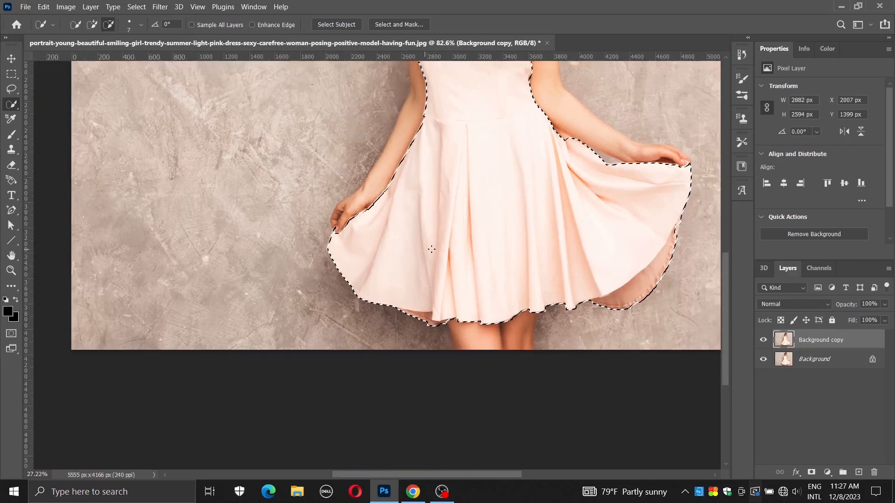
scroll(681, 252, up, 3)
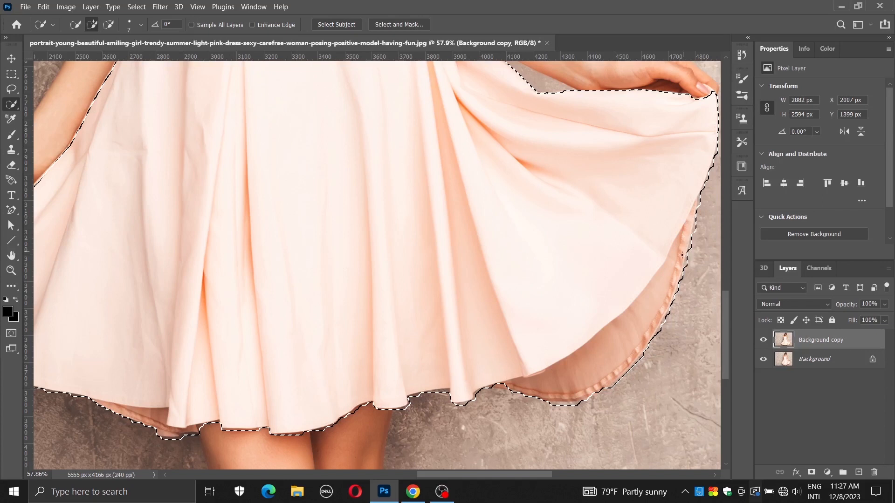
scroll(589, 268, up, 6)
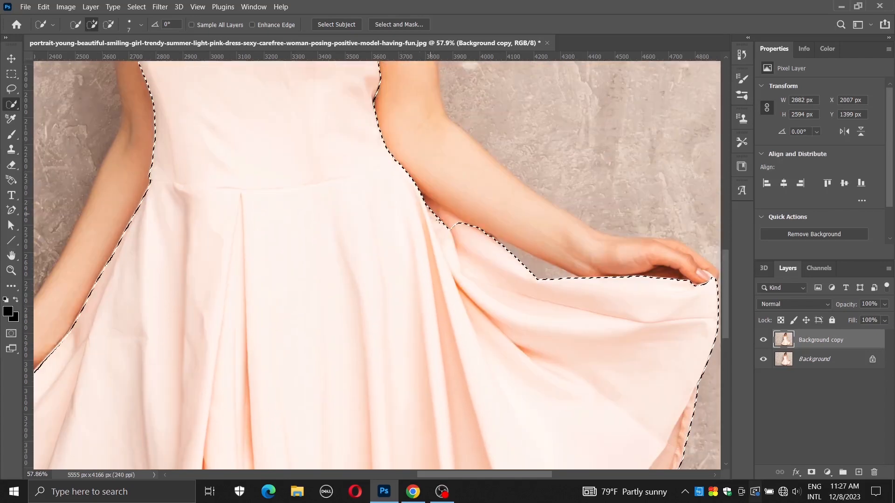
drag(427, 206, 425, 200)
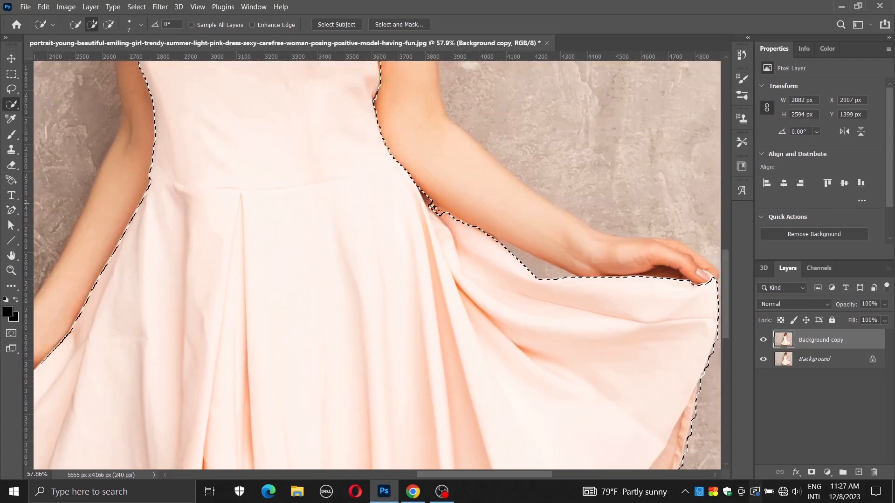
Add the fabric sliver at the fingertips of the outstretched hand to the dress selection and exclude the fingernail
scroll(326, 215, up, 1)
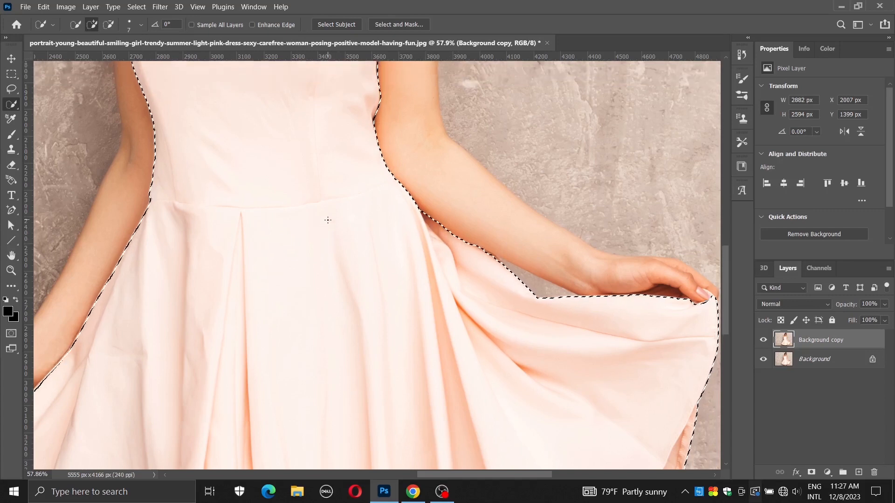
scroll(705, 300, up, 6)
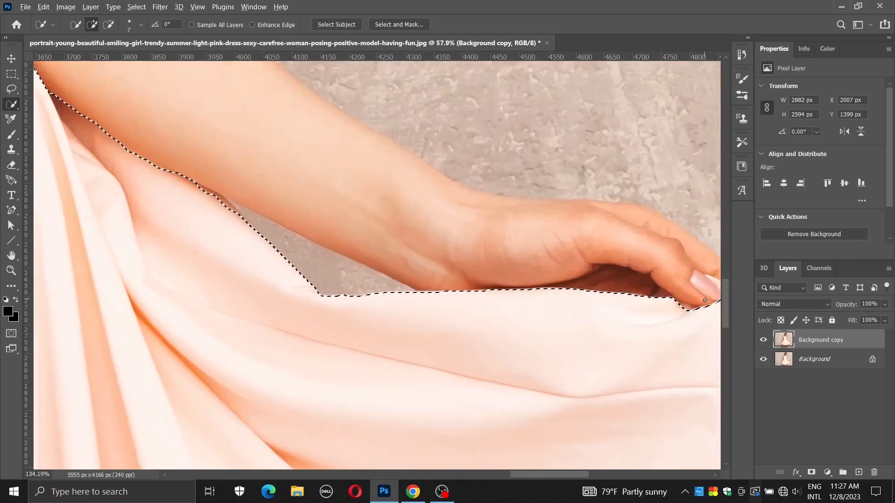
drag(705, 301, 611, 342)
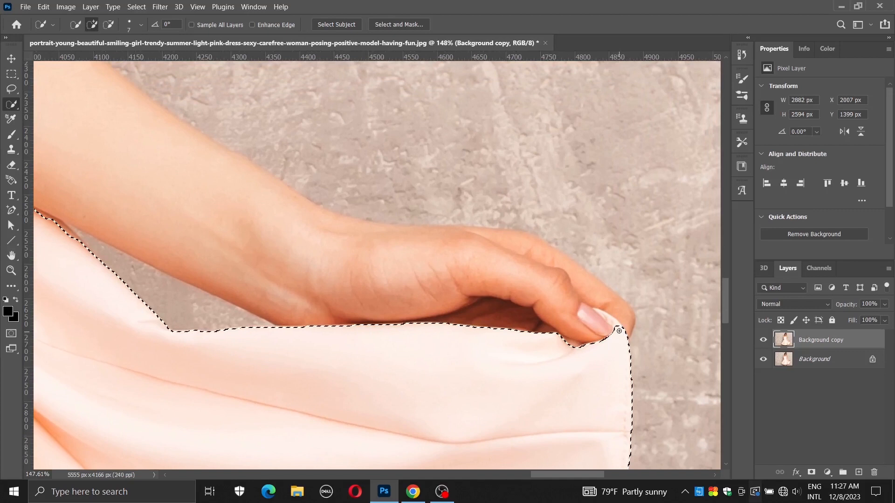
click(596, 325)
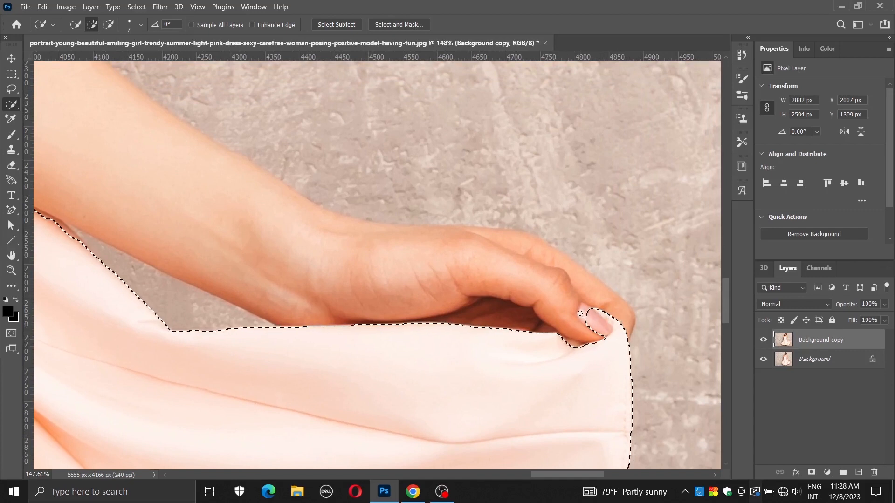
drag(586, 315, 604, 331)
alt+click(608, 329)
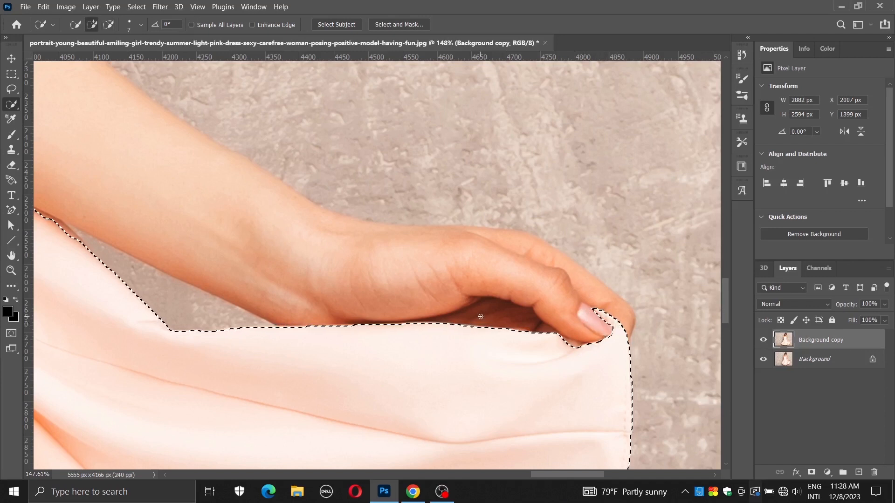
Add a Solid Color fill layer masked to the dress selection, with the yellow colour ffde00
scroll(481, 319, down, 8)
scroll(323, 218, down, 4)
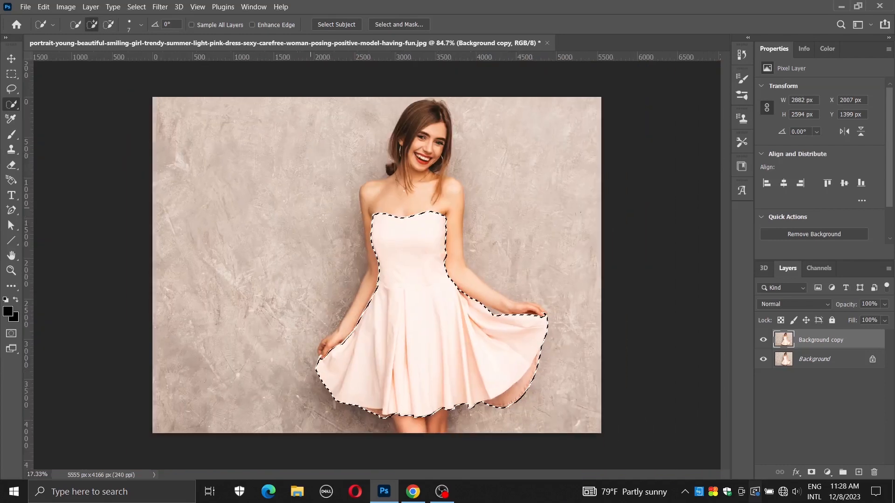
scroll(374, 199, up, 4)
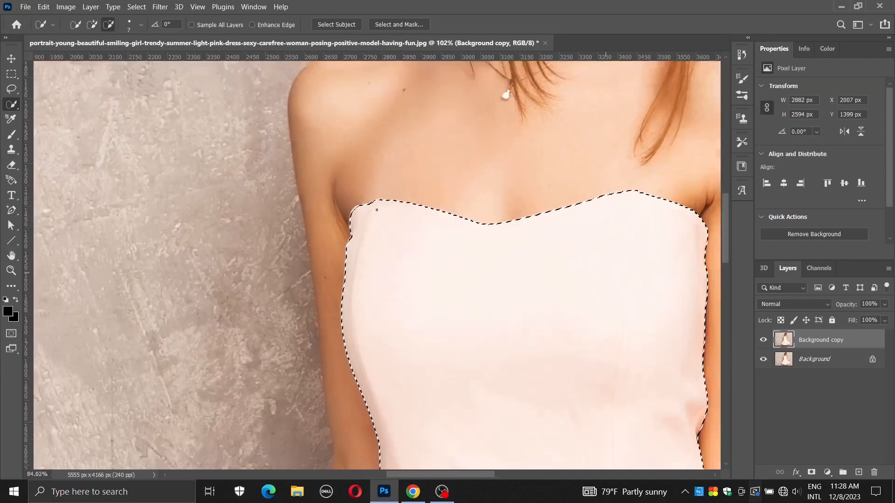
scroll(376, 211, down, 1)
key(v)
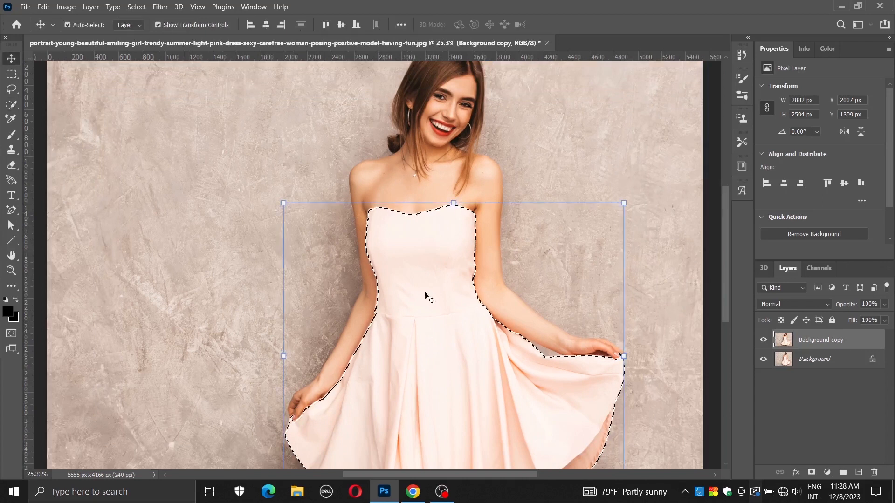
click(828, 471)
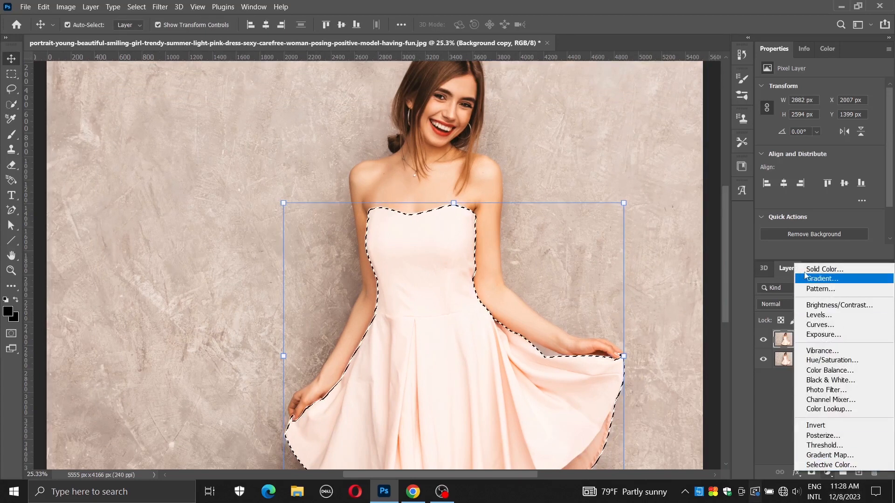
click(804, 271)
click(744, 177)
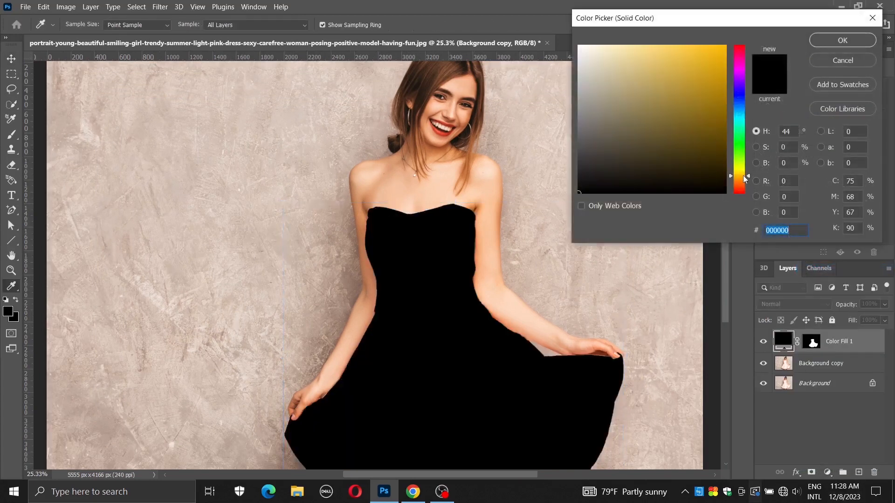
mouse_move(676, 140)
mouse_down()
mouse_move(713, 112)
mouse_move(742, 29)
mouse_up()
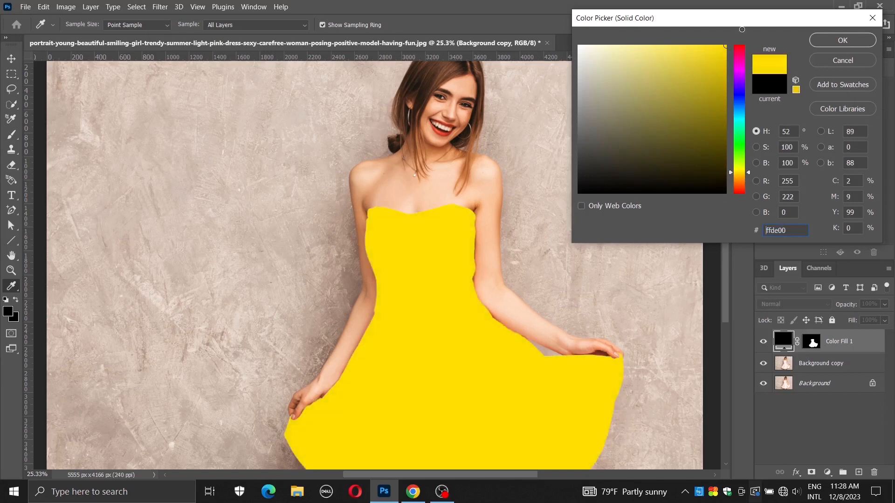
click(823, 40)
Set the yellow fill layer's blend mode to Multiply
click(826, 306)
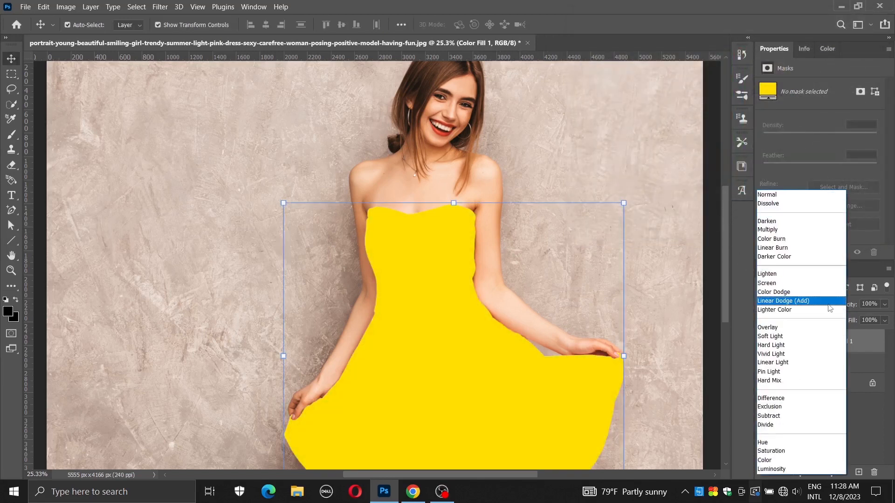
click(764, 230)
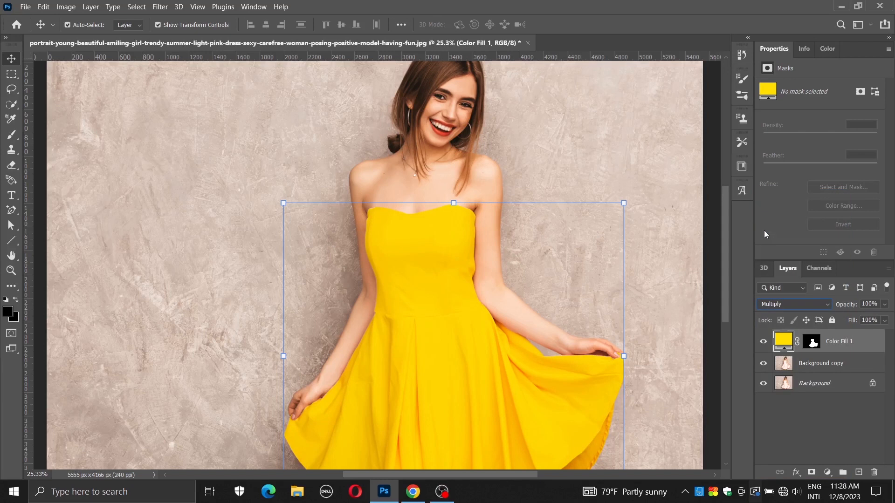
click(704, 389)
Inspect the recoloured dress up close and as a whole, and compare it with and without the colour fill layer
scroll(450, 314, down, 2)
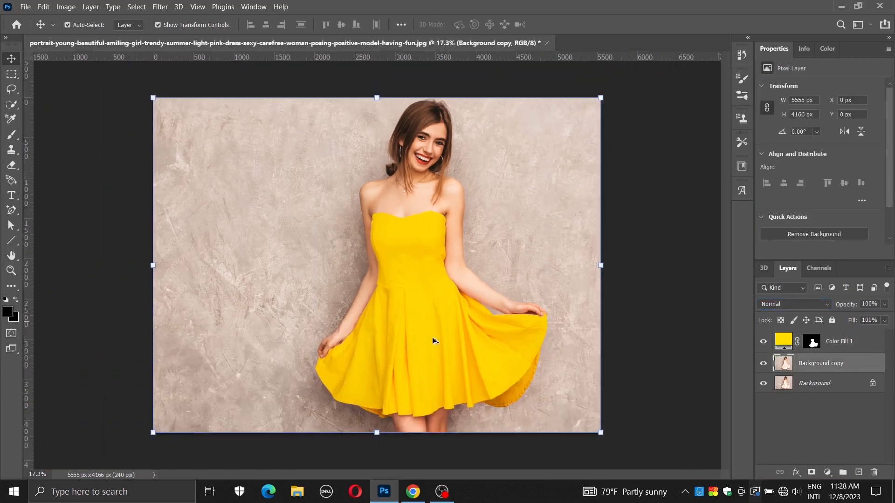
scroll(434, 340, up, 5)
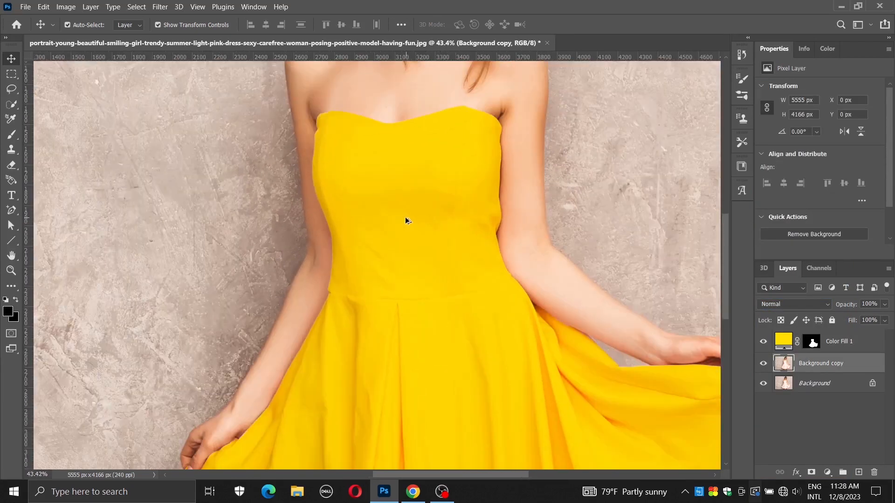
key(ctrl+0)
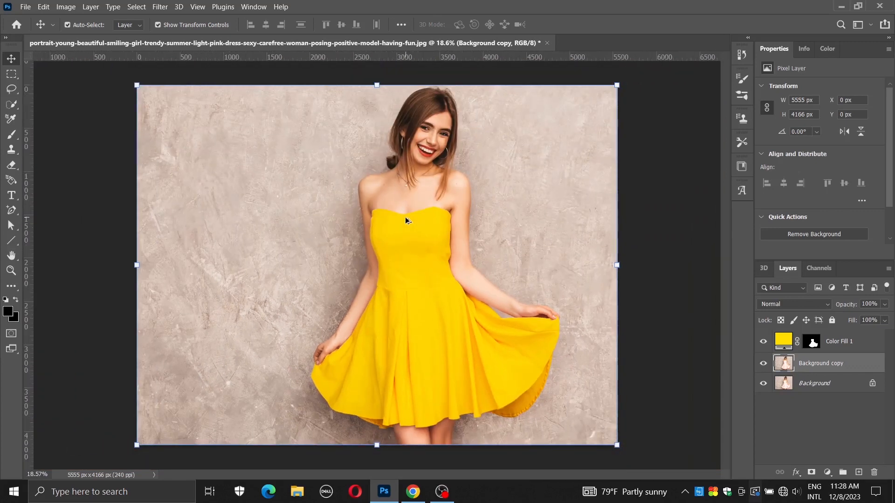
click(762, 344)
click(763, 344)
click(763, 344)
click(762, 344)
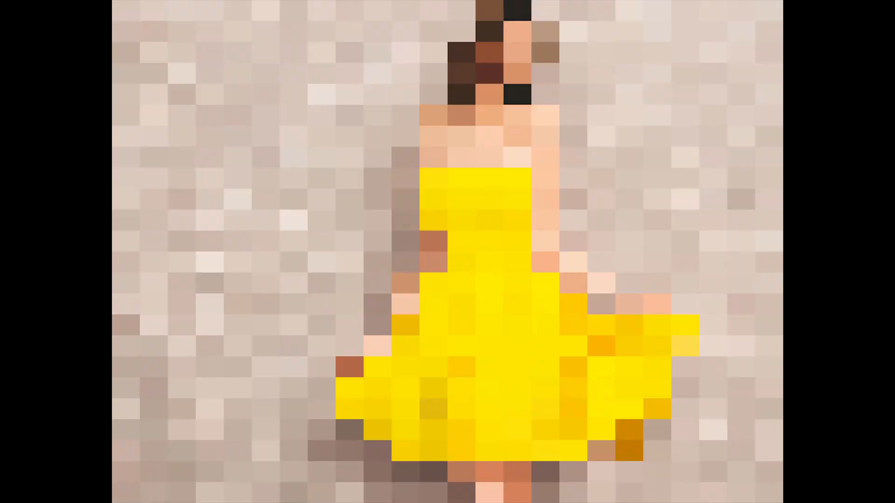